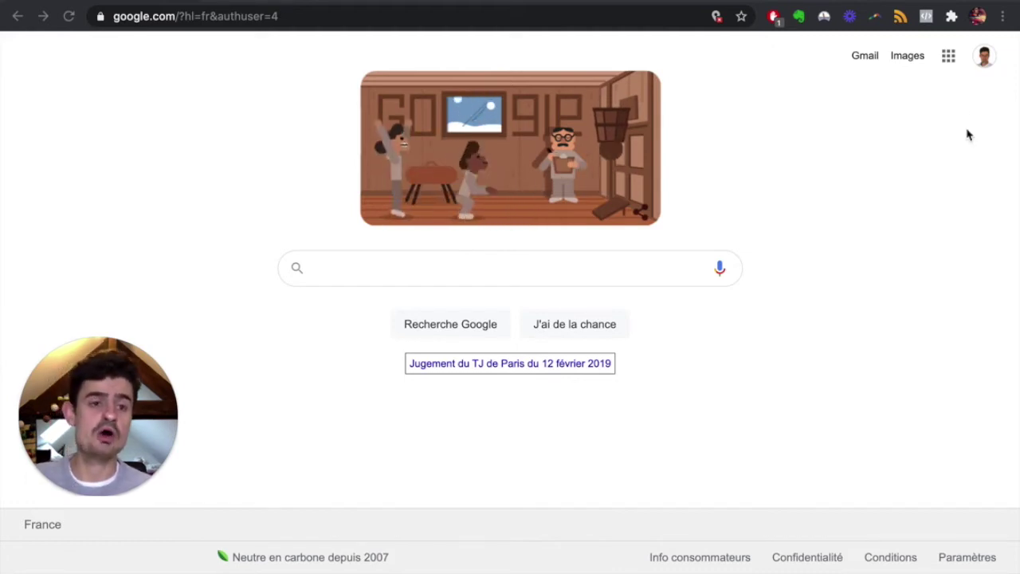
Step: Open Google Drive from the Google home page and create a blank Google Forms form
{"action": "left_click", "coordinate": [949, 63]}
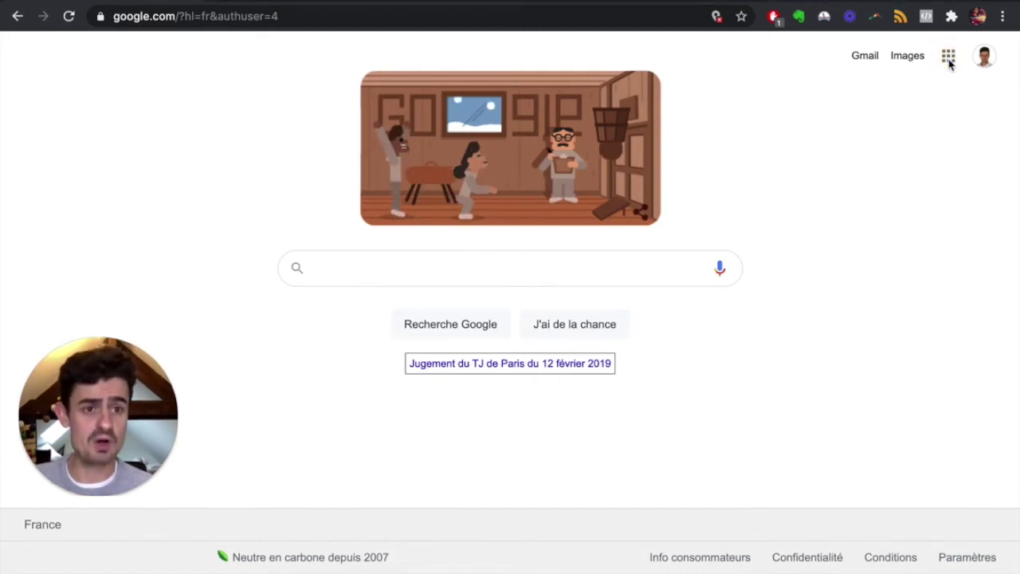
{"action": "left_click", "coordinate": [950, 58]}
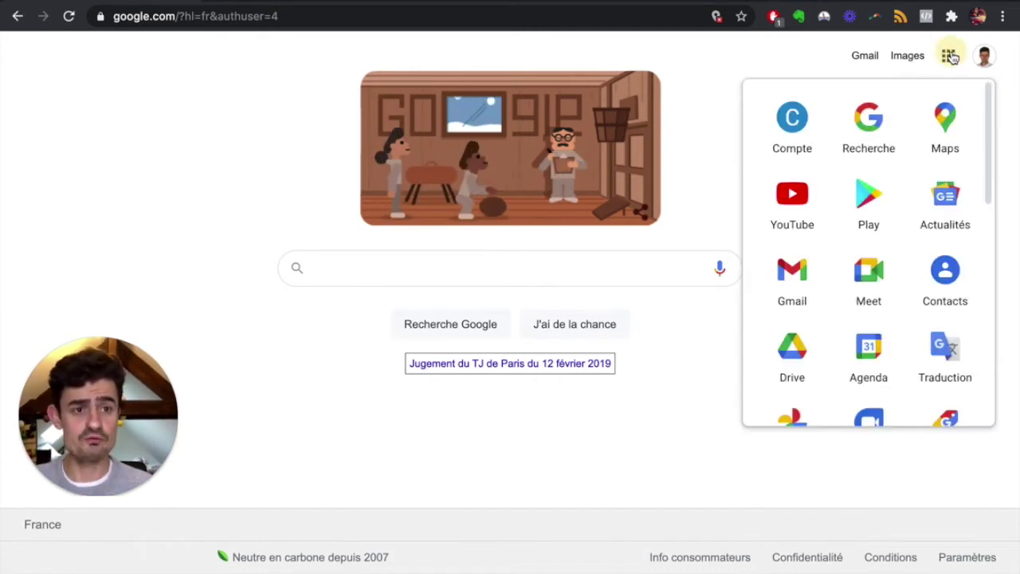
{"action": "left_click", "coordinate": [789, 365]}
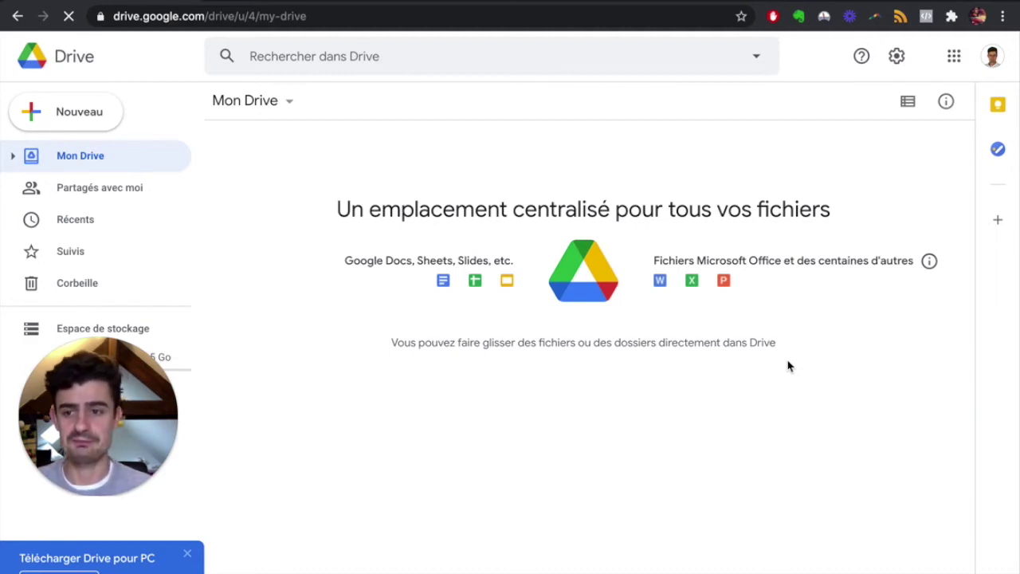
{"action": "left_click", "coordinate": [84, 119]}
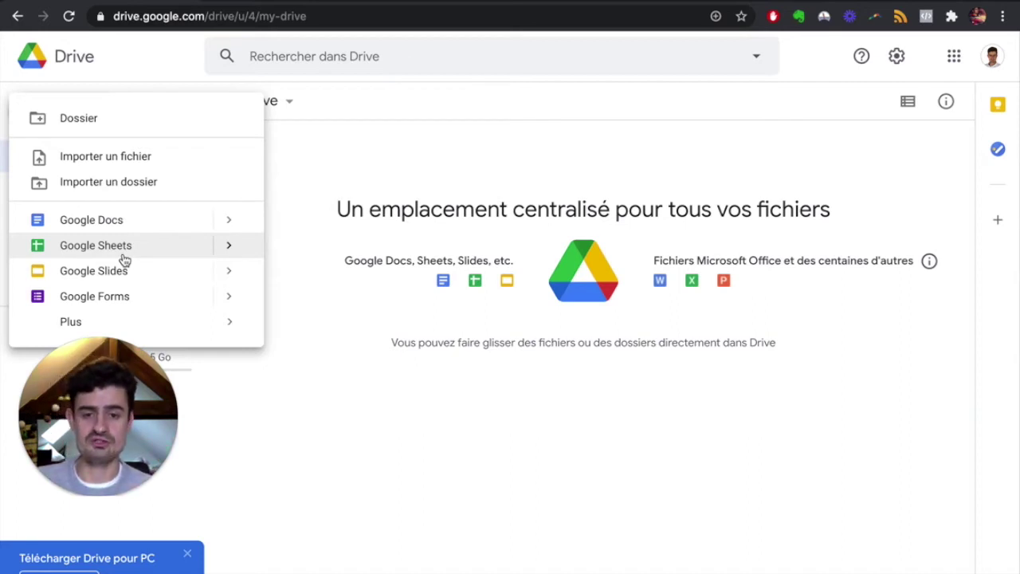
{"action": "left_click", "coordinate": [106, 307]}
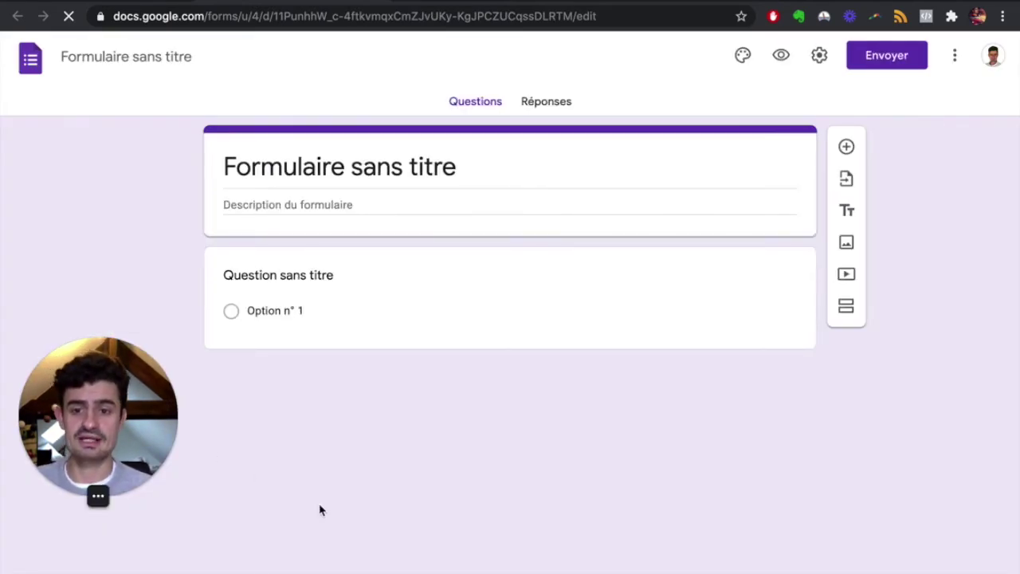
Step: Set the form's theme colour to indigo and insert the electric guitar picture from the Travail et école themes as header
{"action": "left_click", "coordinate": [746, 62]}
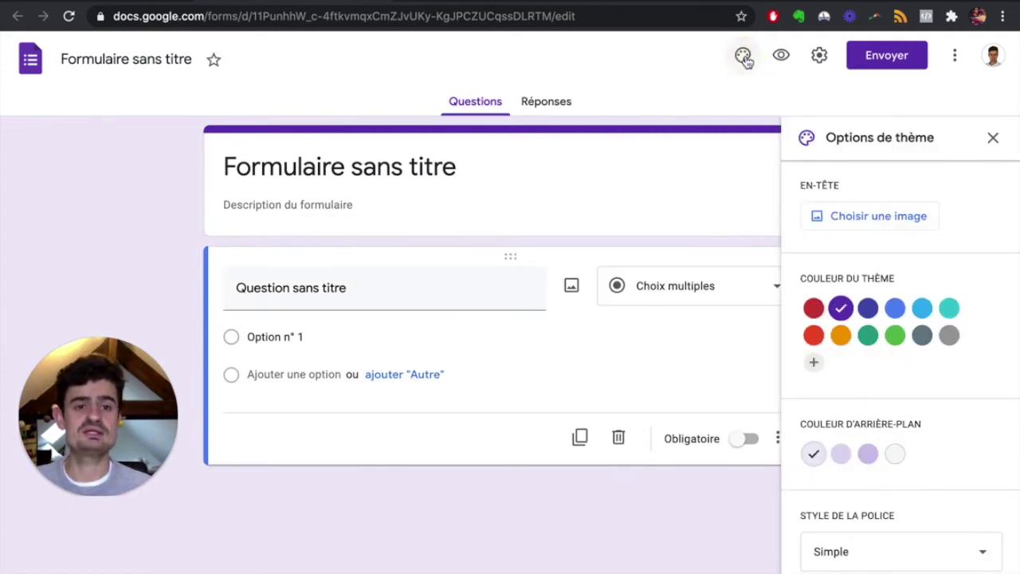
{"action": "left_click", "coordinate": [868, 311]}
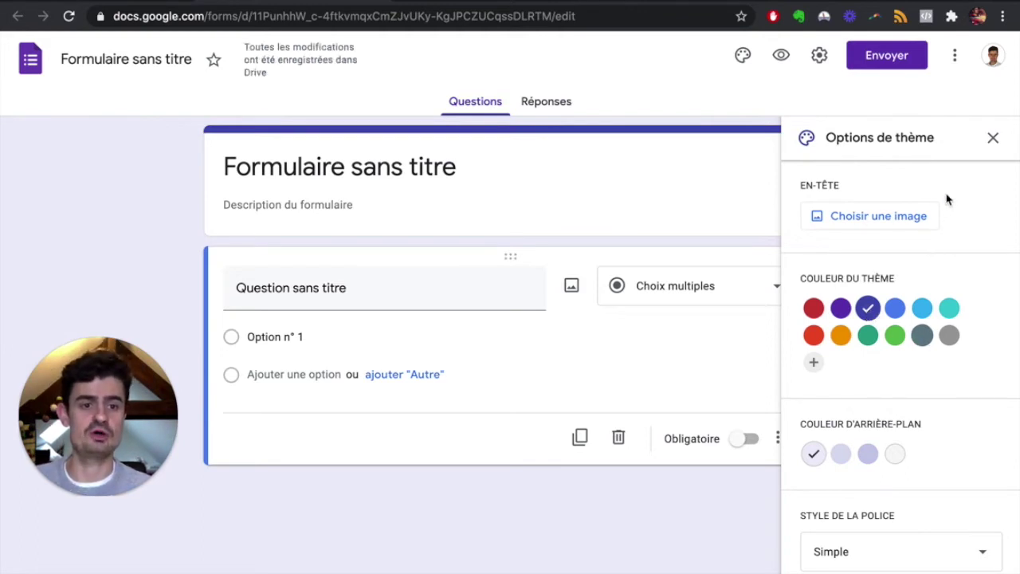
{"action": "left_click", "coordinate": [899, 221]}
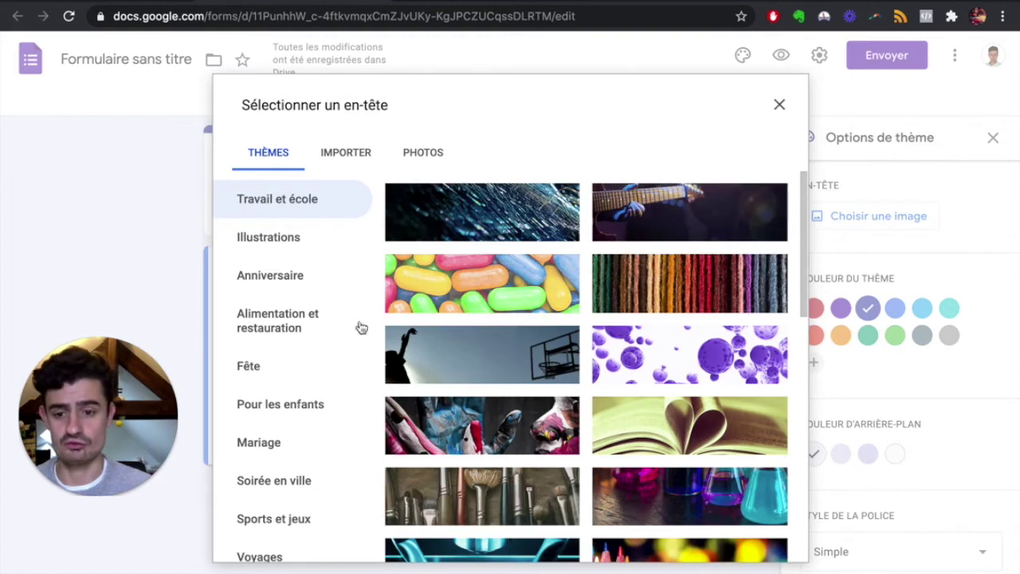
{"action": "left_click", "coordinate": [655, 214]}
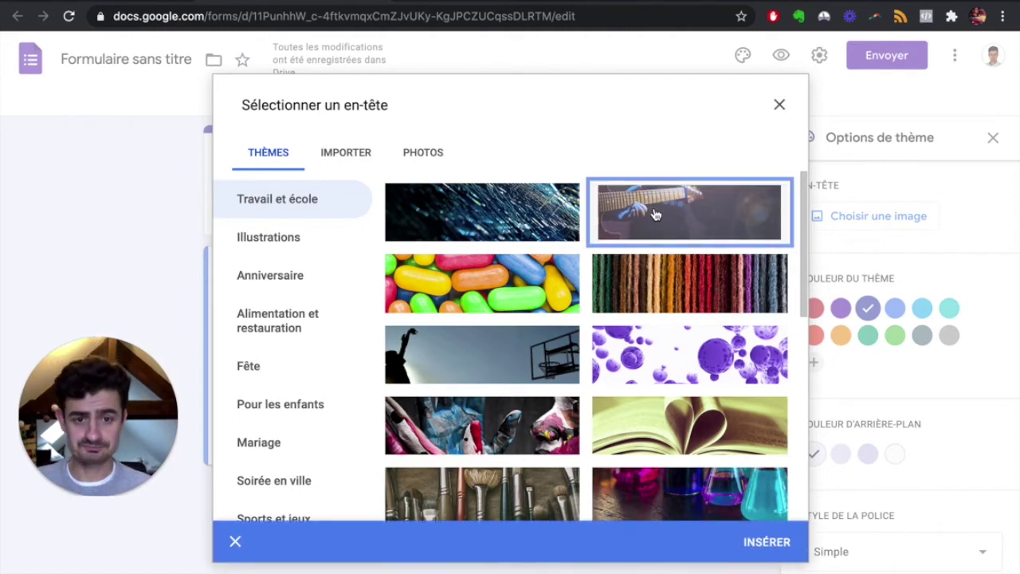
{"action": "left_click", "coordinate": [768, 545]}
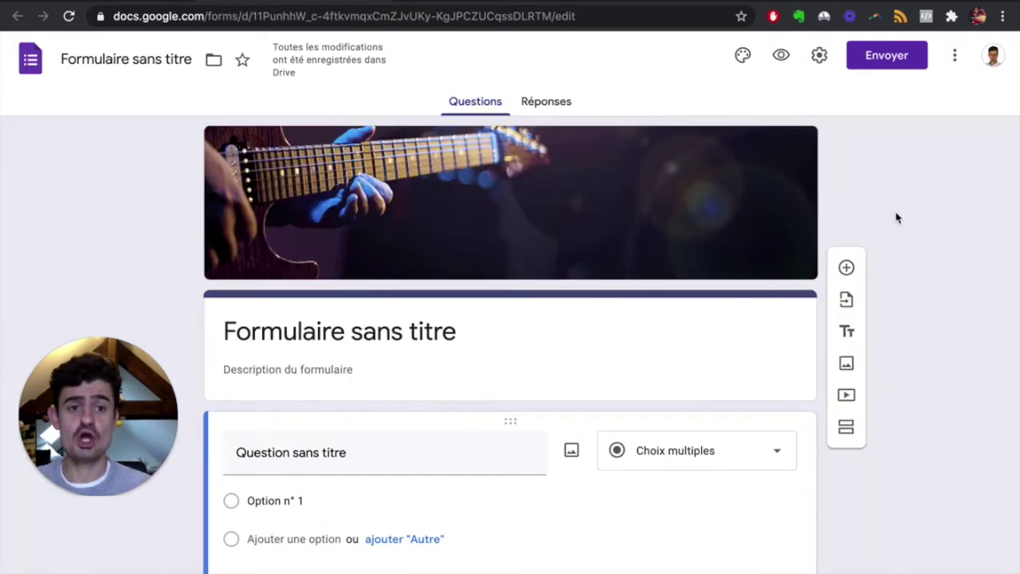
Step: Preview the form as respondents see it and return to the editor
{"action": "left_click", "coordinate": [782, 55]}
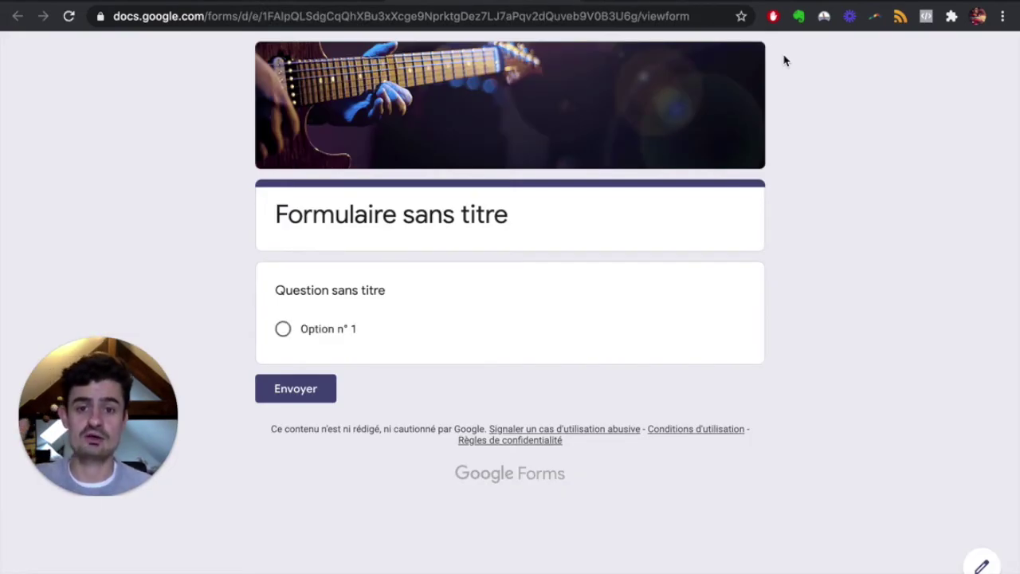
{"action": "key", "text": "super+w"}
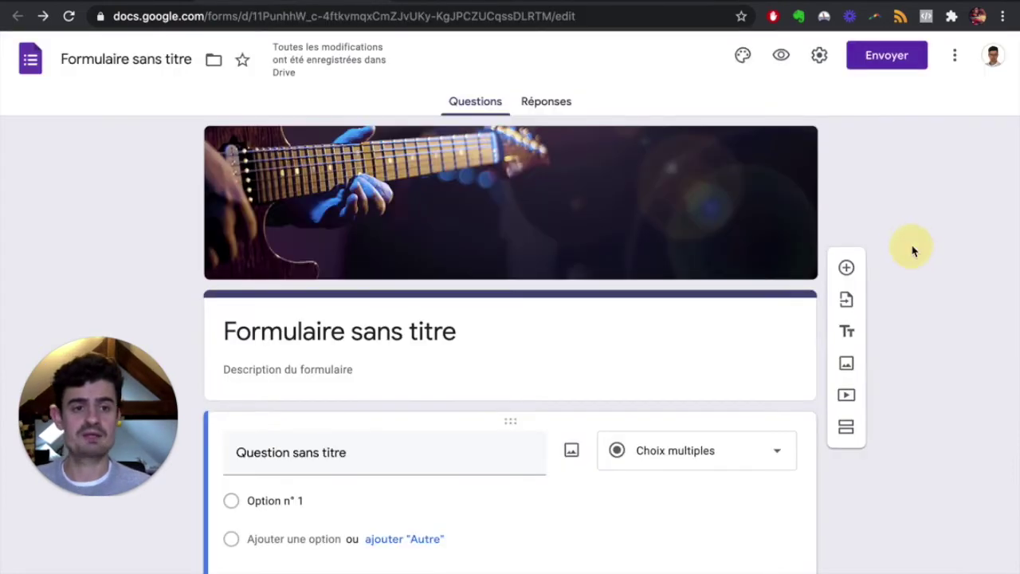
Step: Review the form's general, presentation and quiz settings, and leave them without saving
{"action": "left_click", "coordinate": [821, 58]}
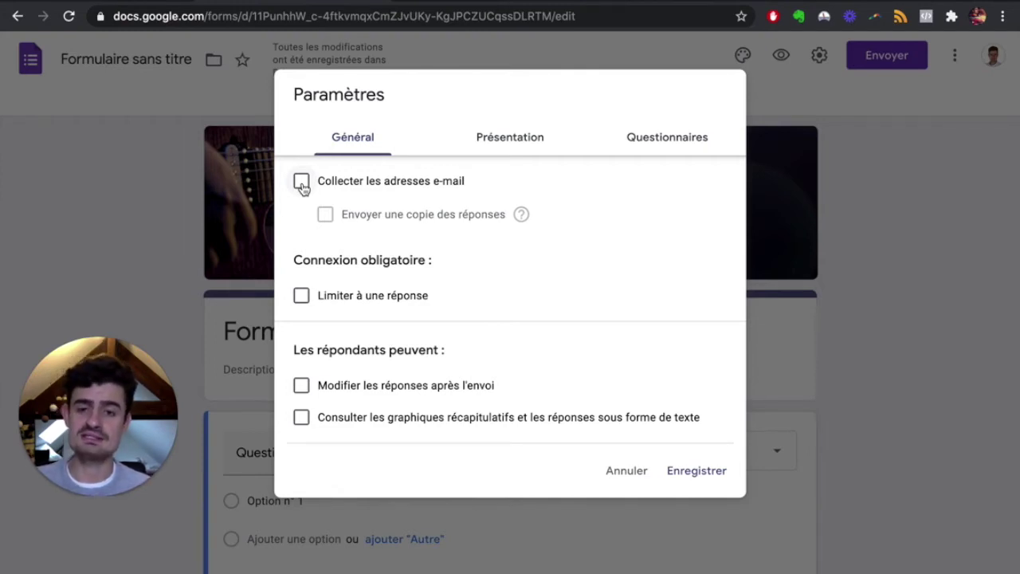
{"action": "scroll", "coordinate": [512, 377], "scroll_direction": "down", "scroll_amount": 1}
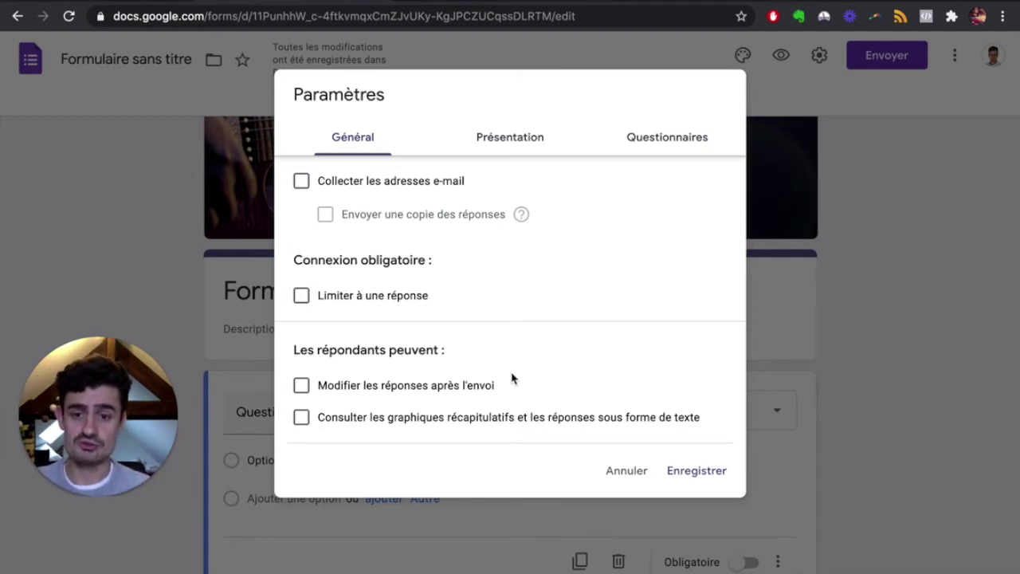
{"action": "scroll", "coordinate": [513, 377], "scroll_direction": "down", "scroll_amount": 1}
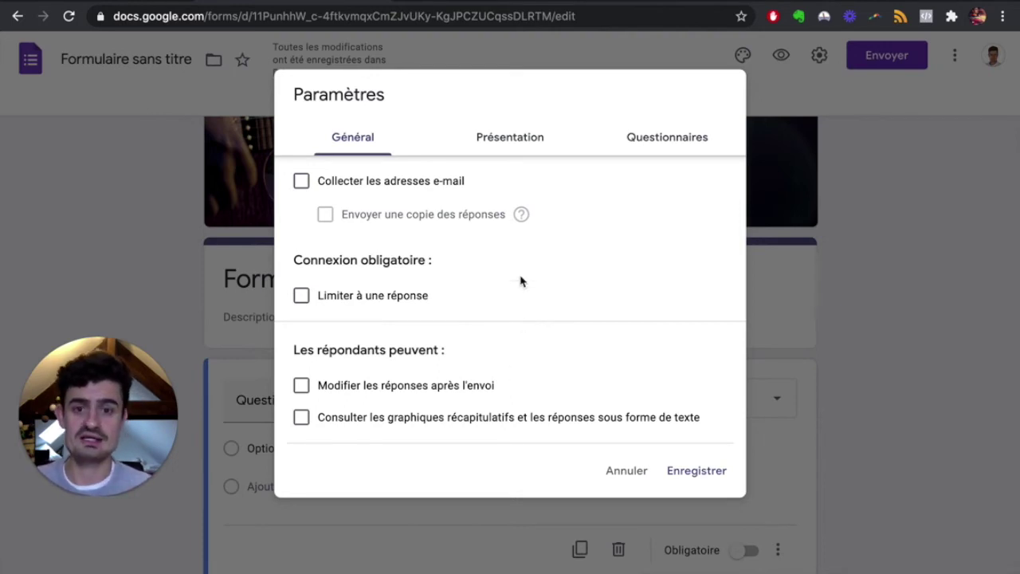
{"action": "left_click", "coordinate": [505, 139]}
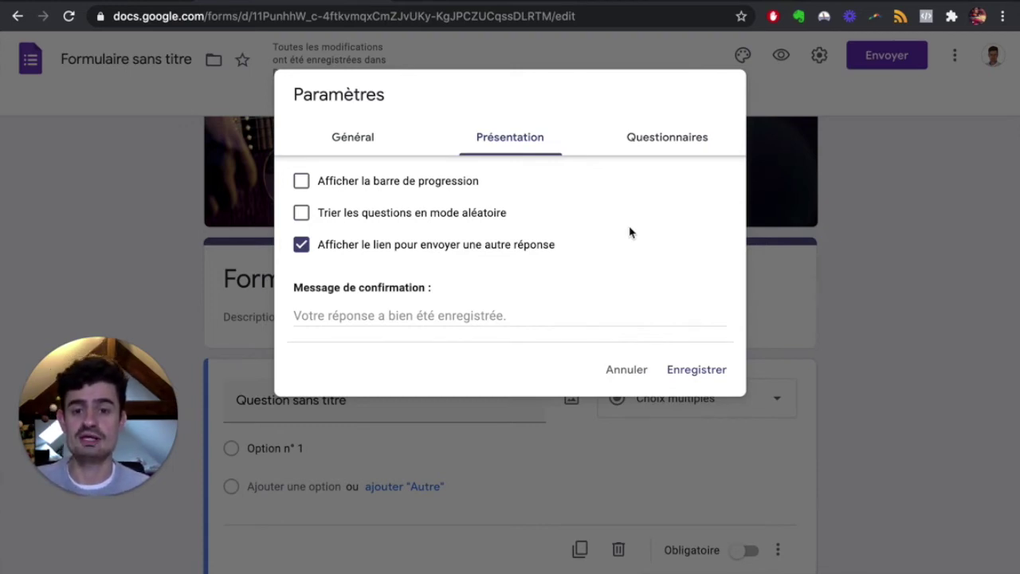
{"action": "left_click", "coordinate": [667, 135]}
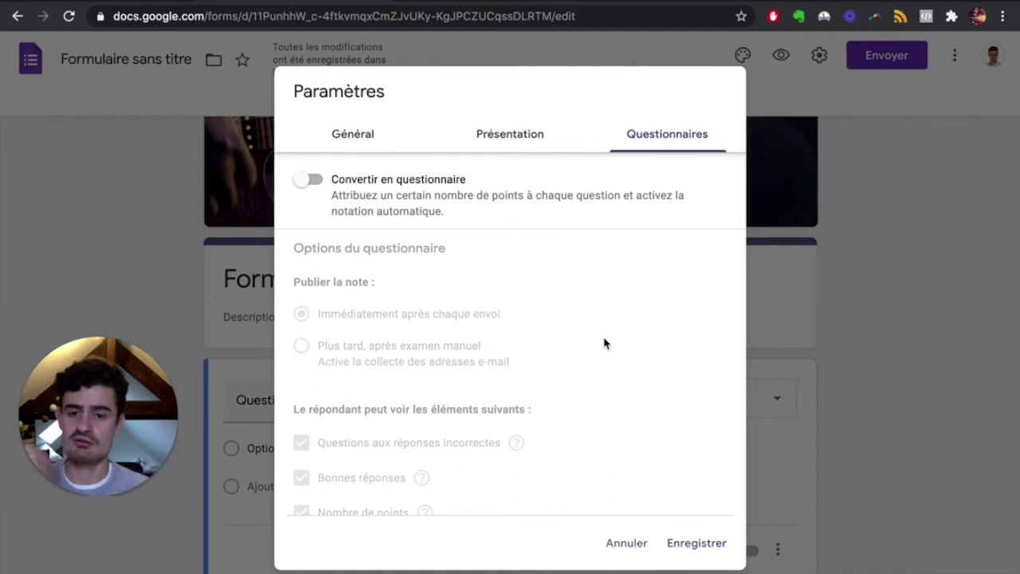
{"action": "left_click", "coordinate": [652, 546]}
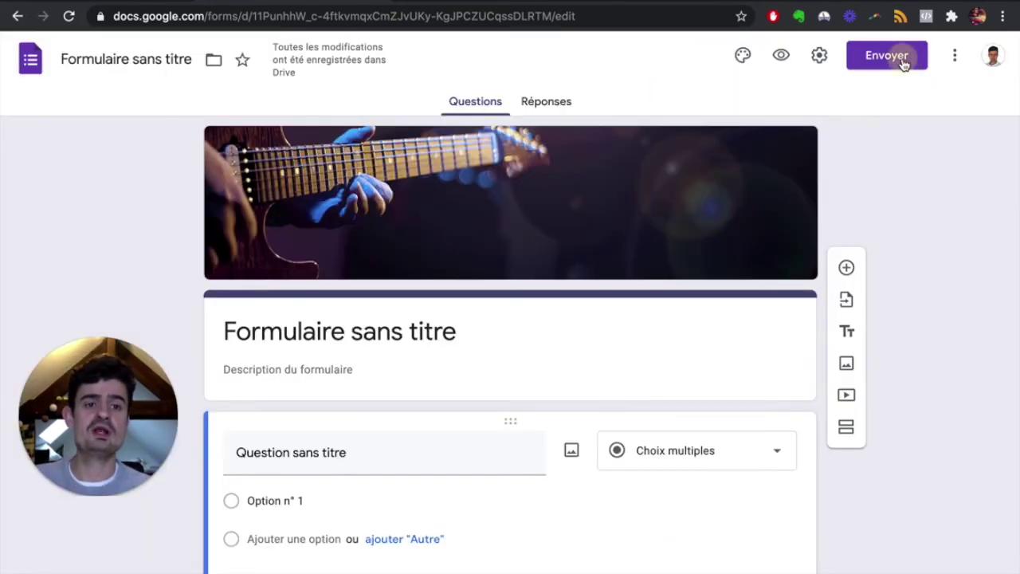
Step: Review the form's sending options by e-mail, shortened link and HTML embed, and look over the additional form actions
{"action": "left_click", "coordinate": [907, 63]}
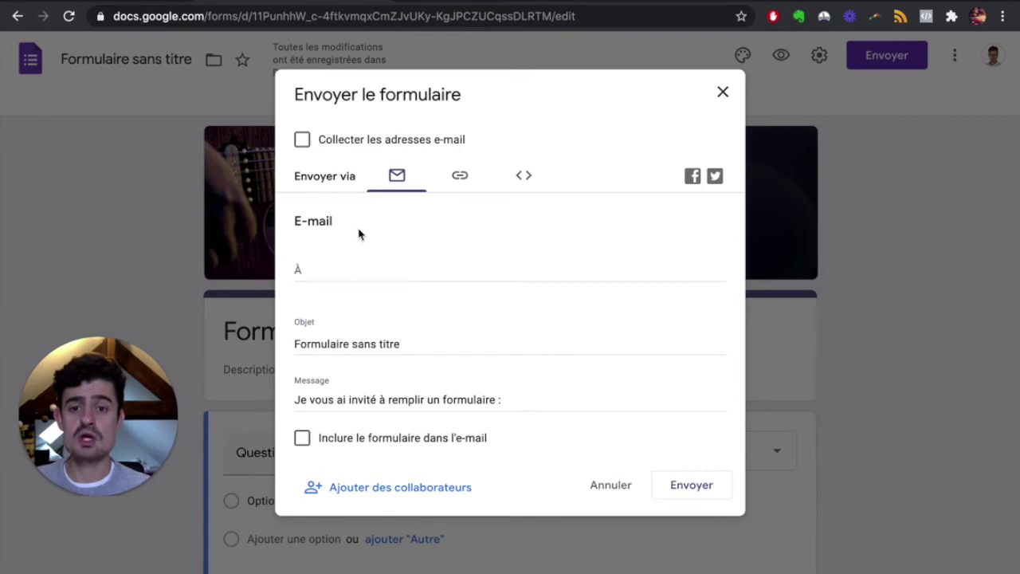
{"action": "left_click", "coordinate": [457, 178]}
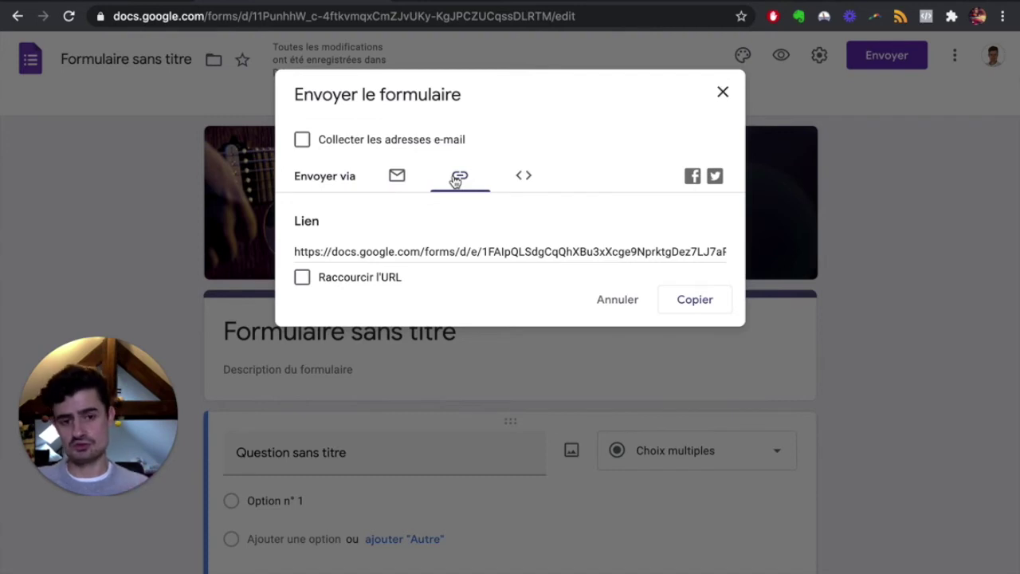
{"action": "left_click", "coordinate": [303, 292]}
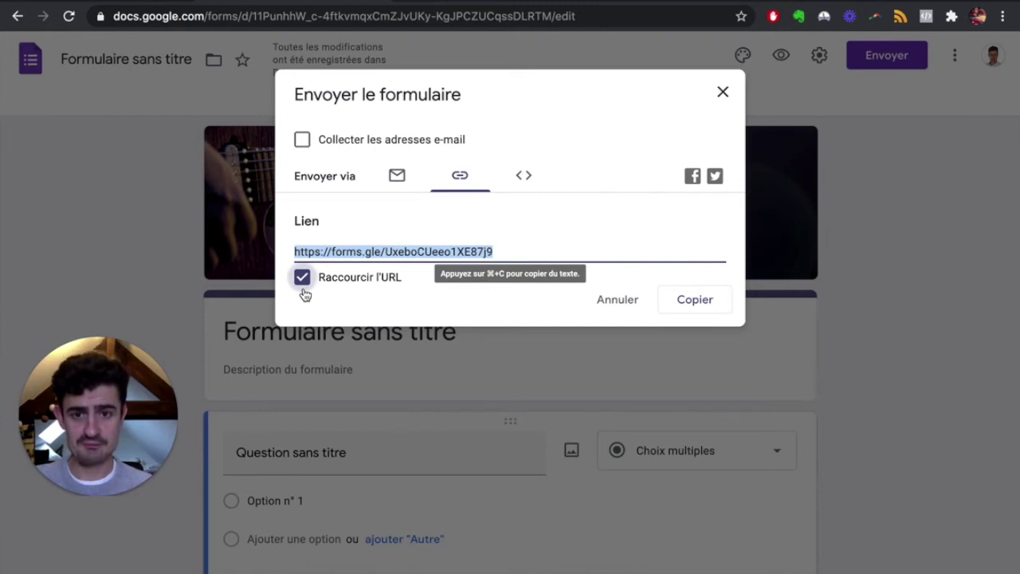
{"action": "left_click", "coordinate": [531, 174]}
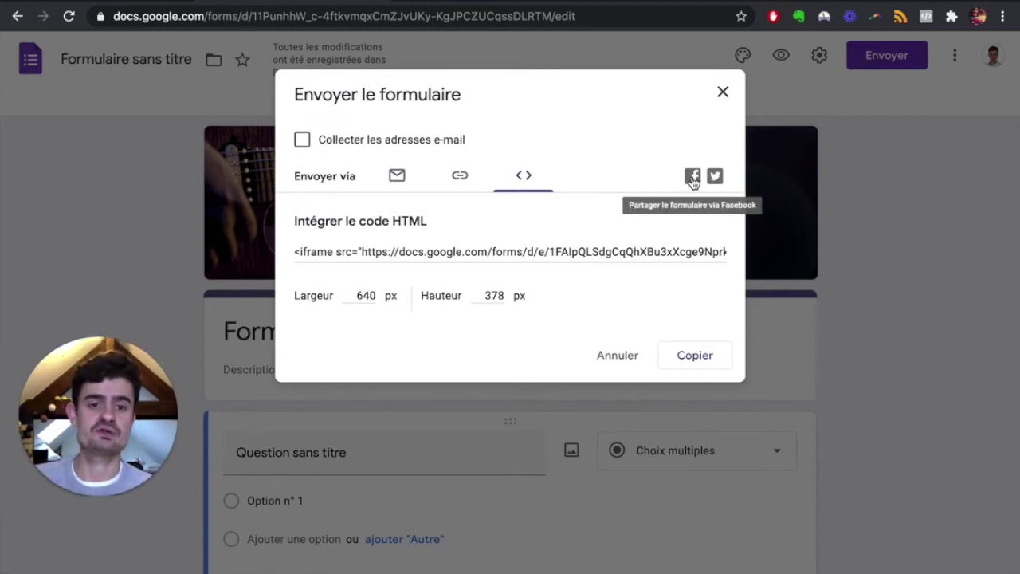
{"action": "left_click", "coordinate": [955, 59]}
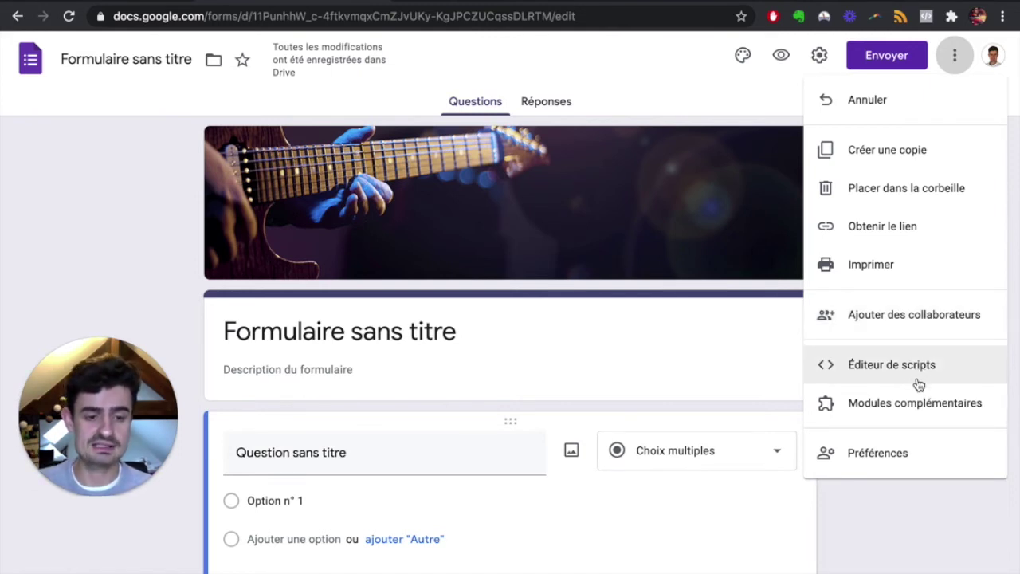
{"action": "left_click", "coordinate": [918, 528]}
Step: Rename the form file as "Votre avis sur notre évènement"
{"action": "left_click", "coordinate": [110, 63]}
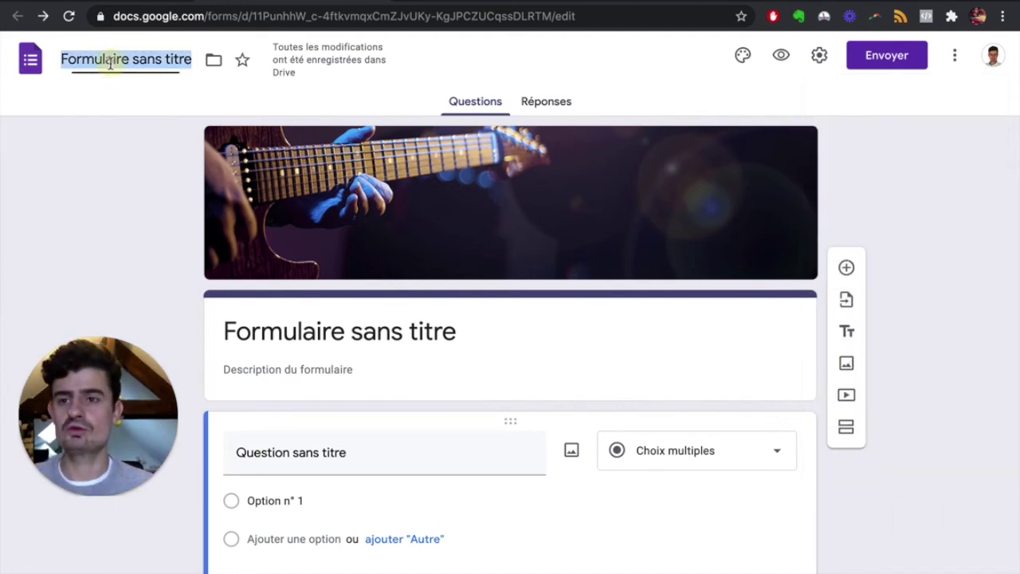
{"action": "type", "text": "Votre avis sur notre évènement"}
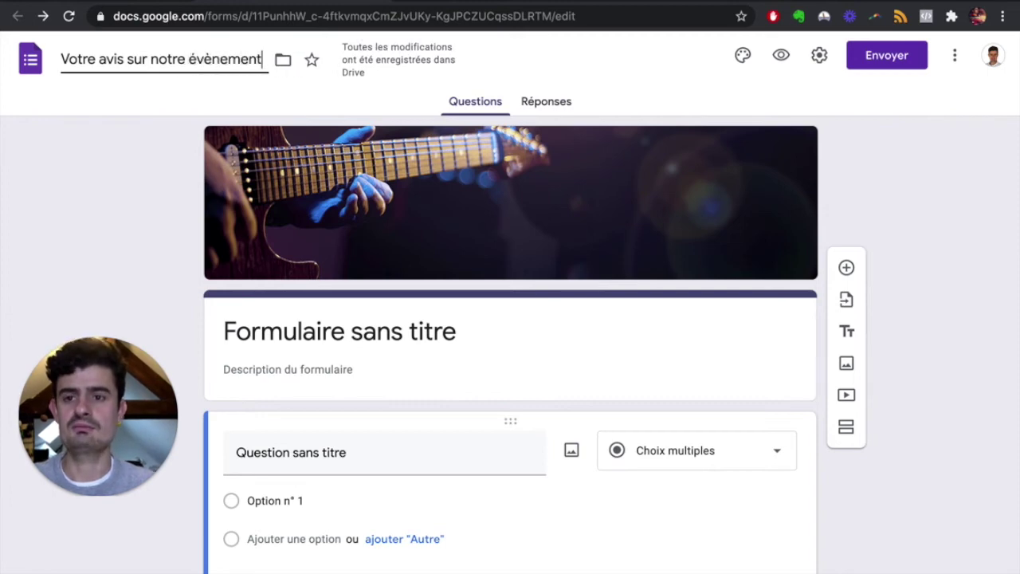
Step: Set the title in the form's header card to "Festival de la guitare enchantée"
{"action": "scroll", "coordinate": [191, 299], "scroll_direction": "down", "scroll_amount": 1}
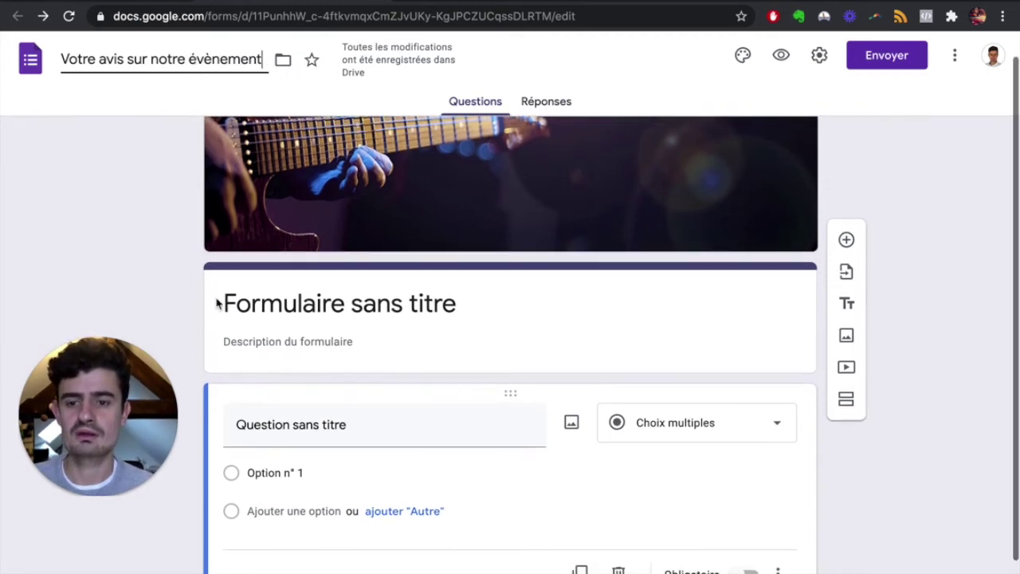
{"action": "left_click", "coordinate": [219, 303]}
{"action": "key", "text": "BackSpace"}
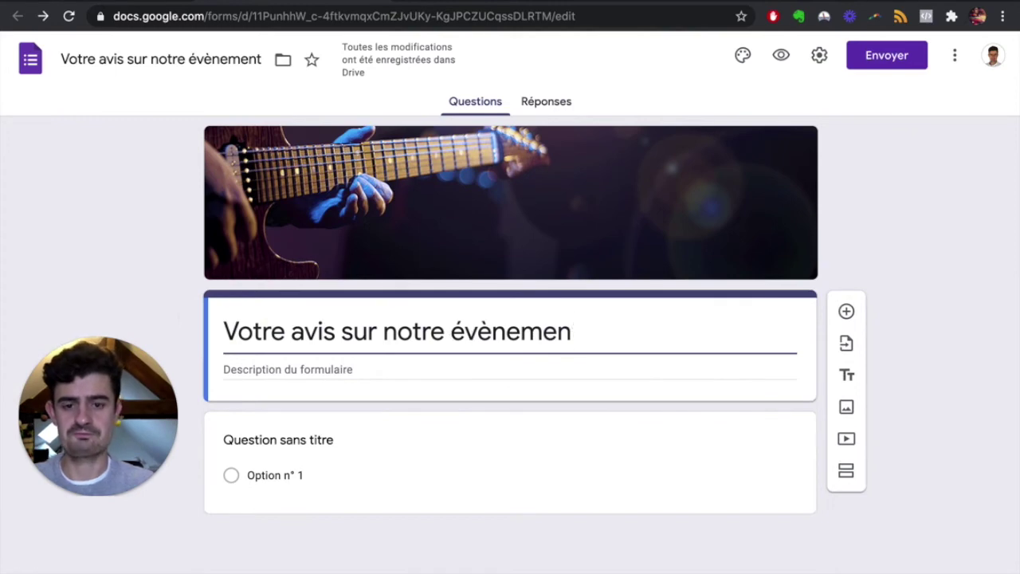
{"action": "left_click_drag", "start_coordinate": [638, 330], "coordinate": [140, 322]}
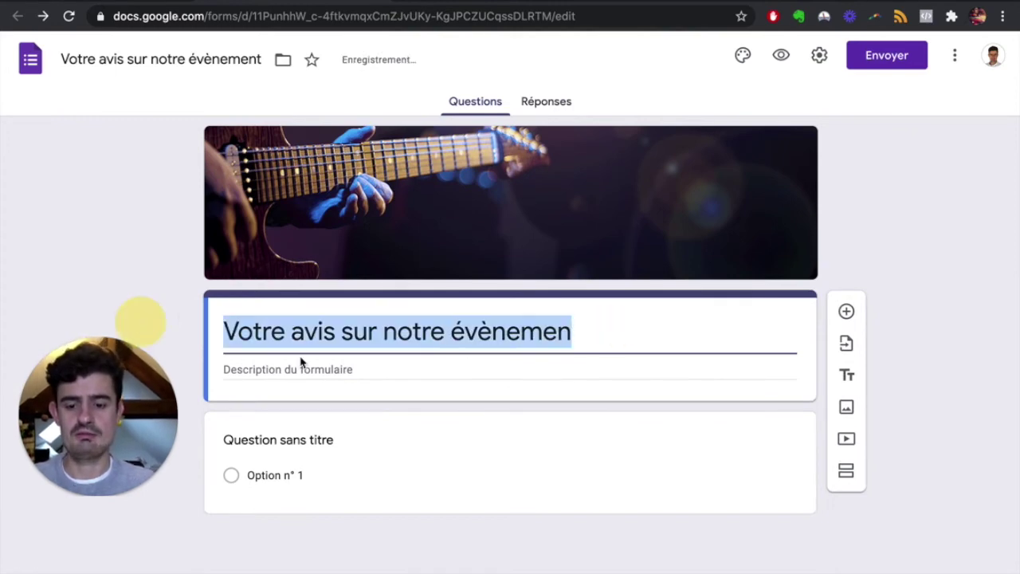
{"action": "type", "text": "Festival "}
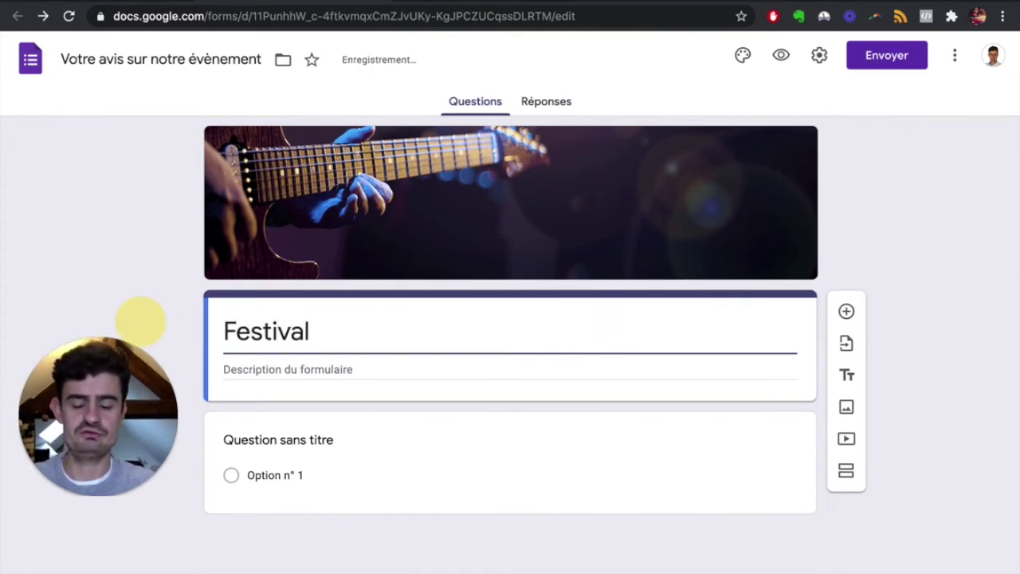
{"action": "type", "text": "de la gu"}
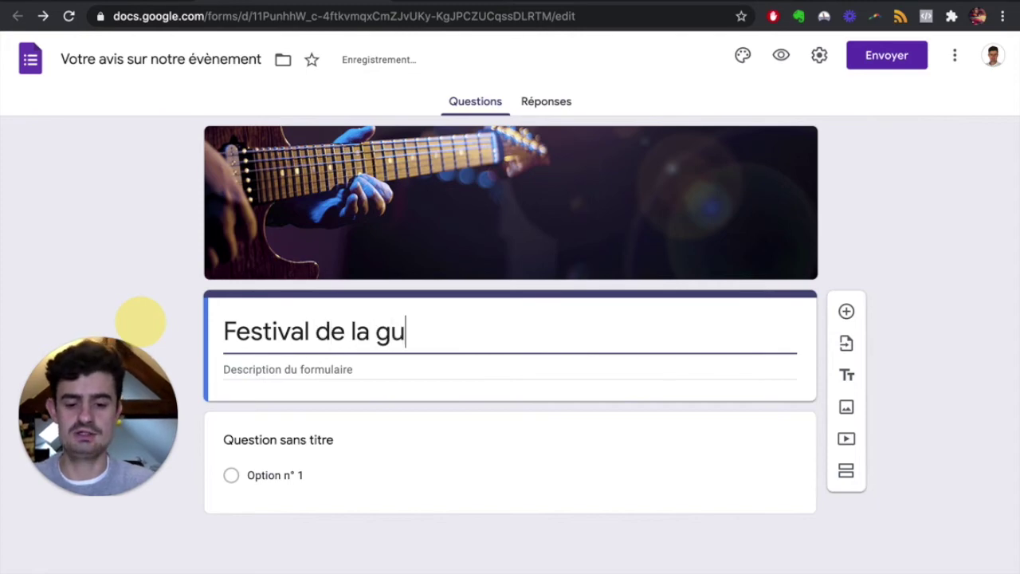
{"action": "type", "text": "itare enchantée"}
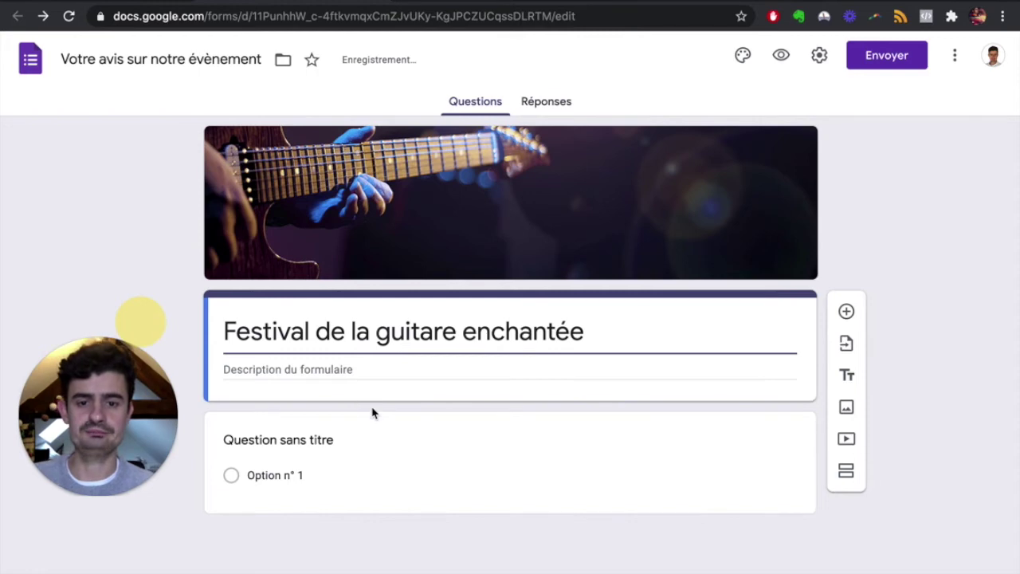
Step: Set the first question's answer type to Paragraphe, leaving the form description empty
{"action": "left_click", "coordinate": [296, 371]}
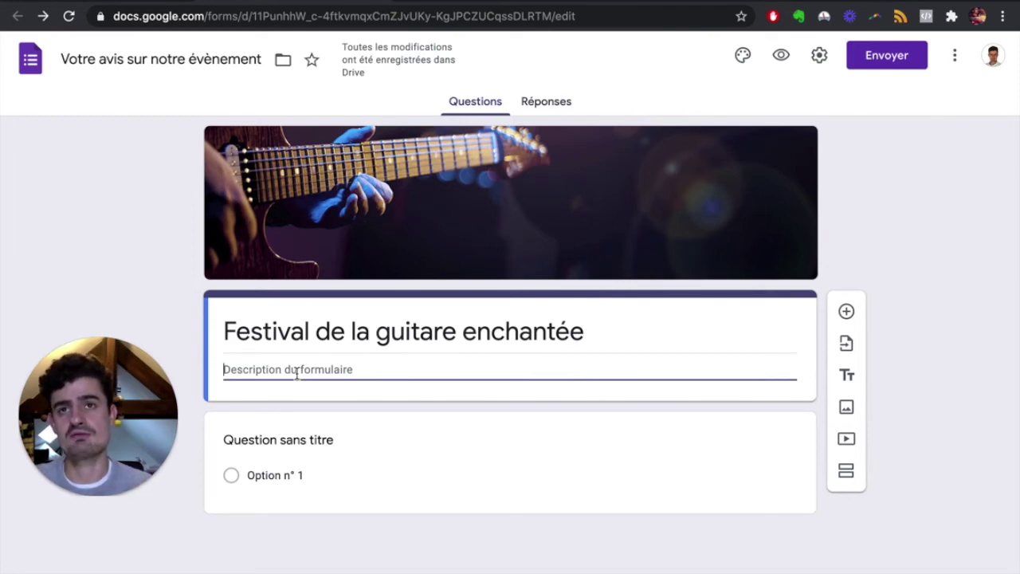
{"action": "left_click", "coordinate": [462, 510]}
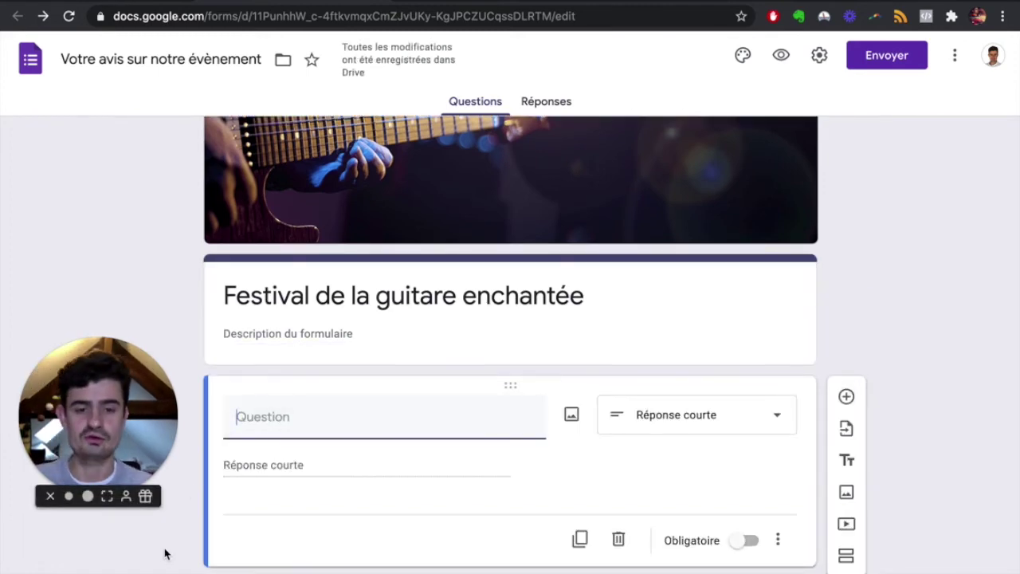
{"action": "left_click", "coordinate": [721, 422]}
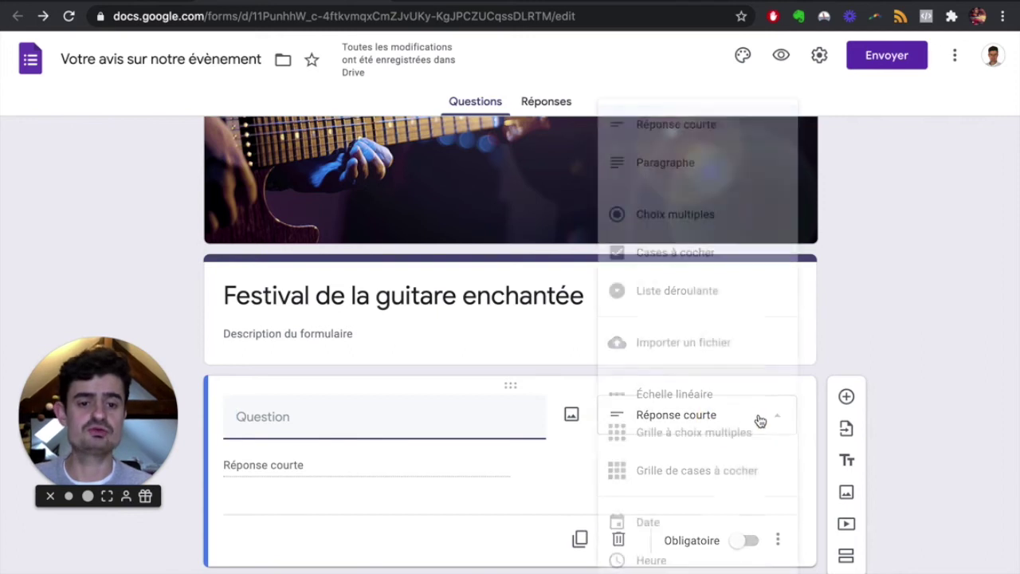
{"action": "left_click", "coordinate": [690, 174]}
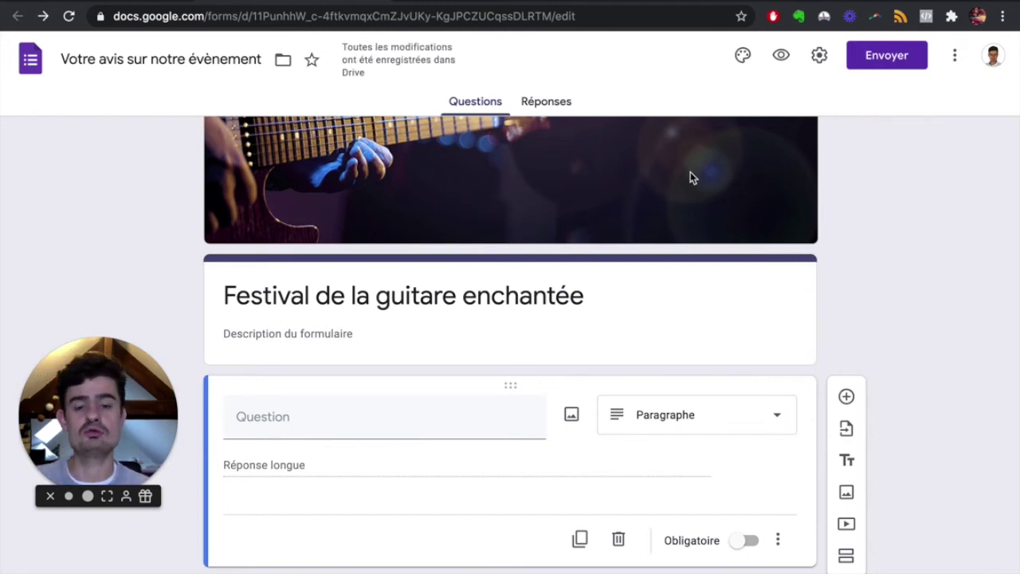
Step: Try the Choix multiples, Cases à cocher and Échelle linéaire answer types on the first question
{"action": "left_click", "coordinate": [718, 434]}
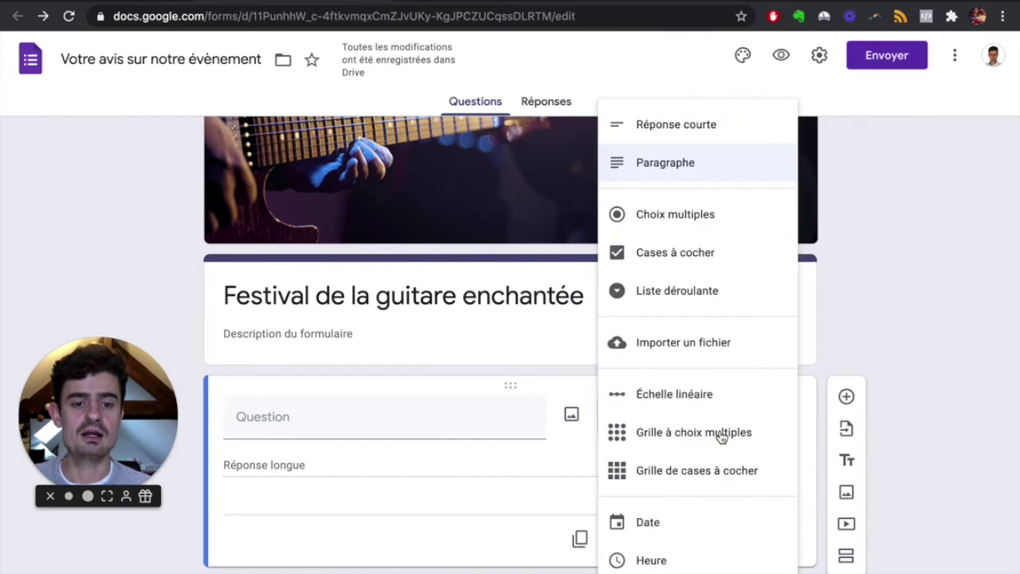
{"action": "left_click", "coordinate": [738, 226]}
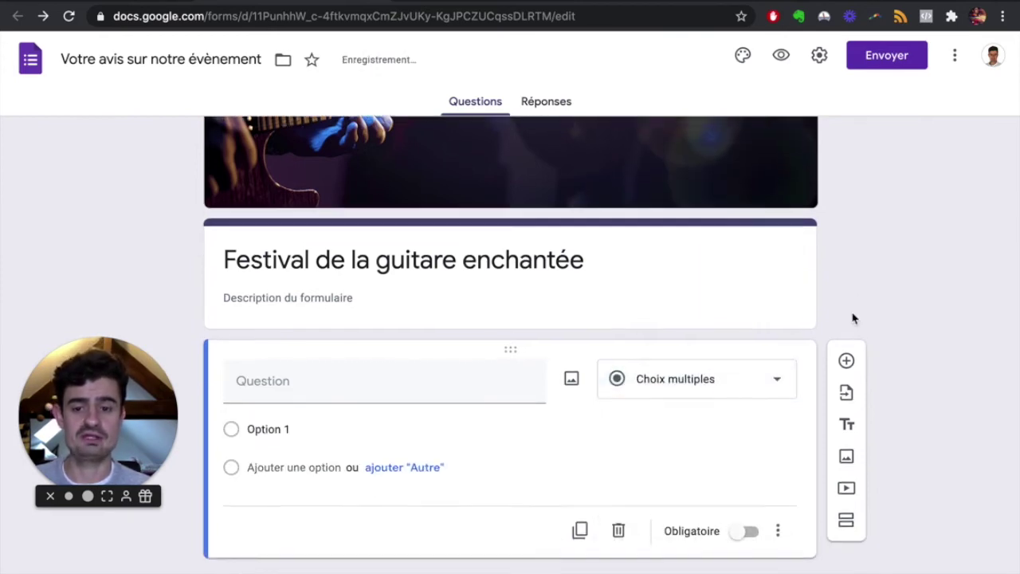
{"action": "left_click", "coordinate": [406, 387]}
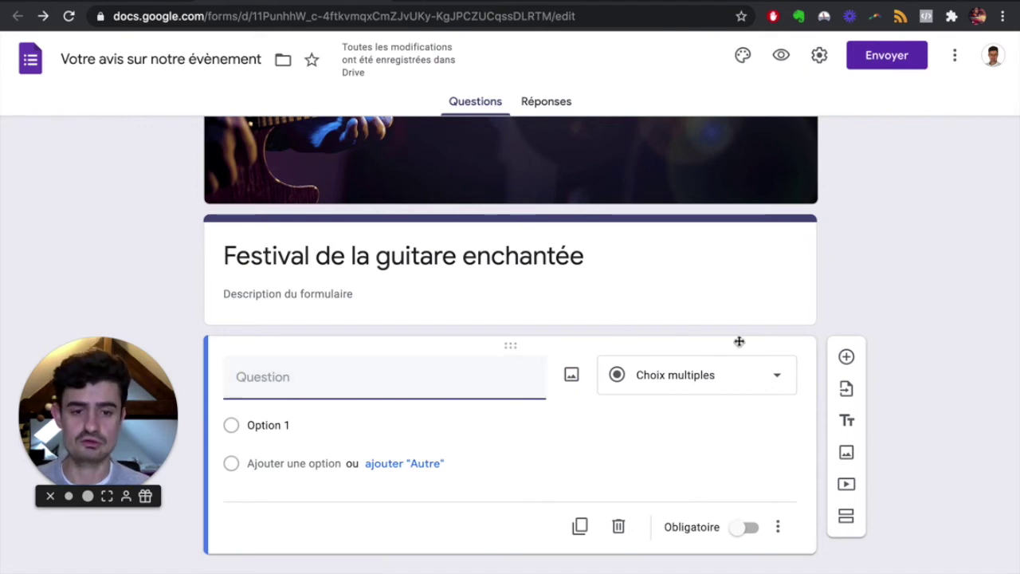
{"action": "left_click", "coordinate": [759, 384]}
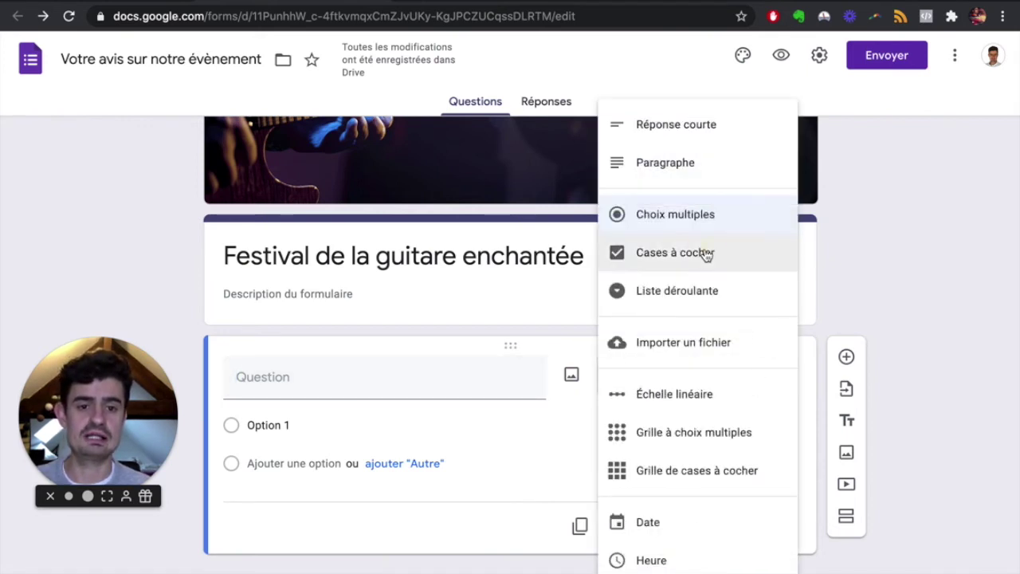
{"action": "left_click", "coordinate": [706, 254]}
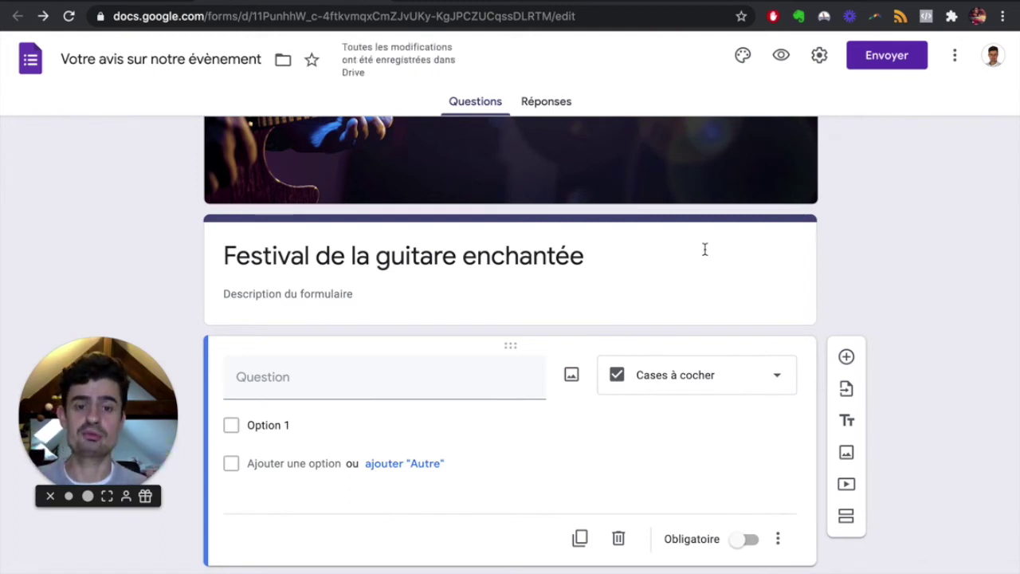
{"action": "left_click", "coordinate": [749, 370]}
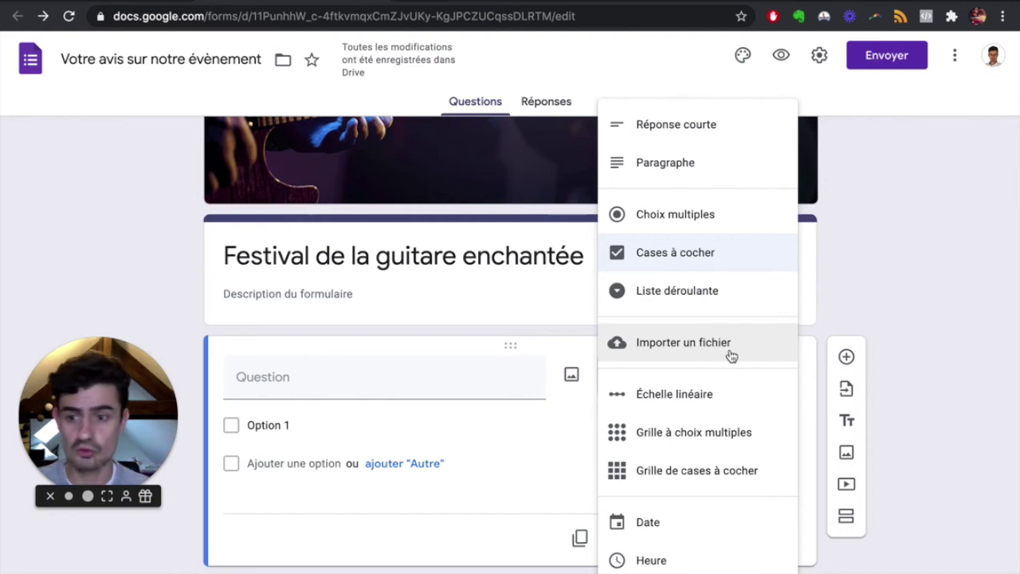
{"action": "left_click", "coordinate": [717, 405]}
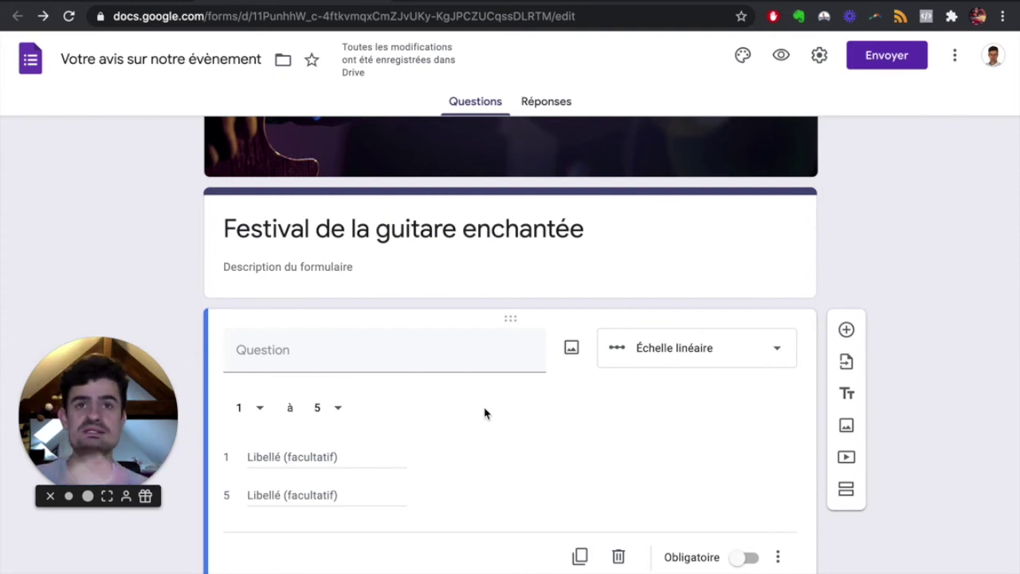
Step: Set the first question's answer type to Grille à choix multiples and add a new question below it
{"action": "left_click", "coordinate": [706, 360]}
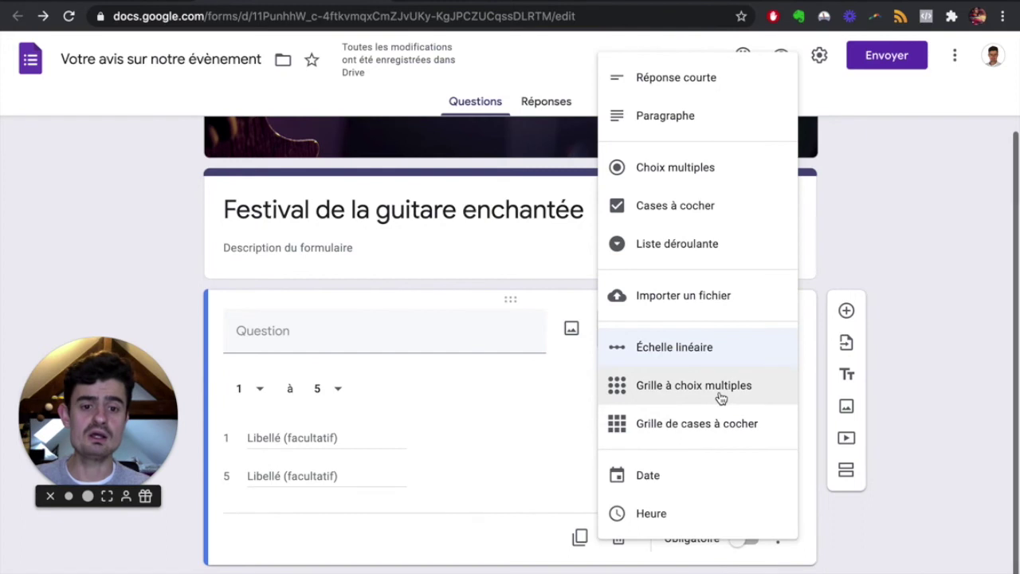
{"action": "left_click", "coordinate": [720, 394]}
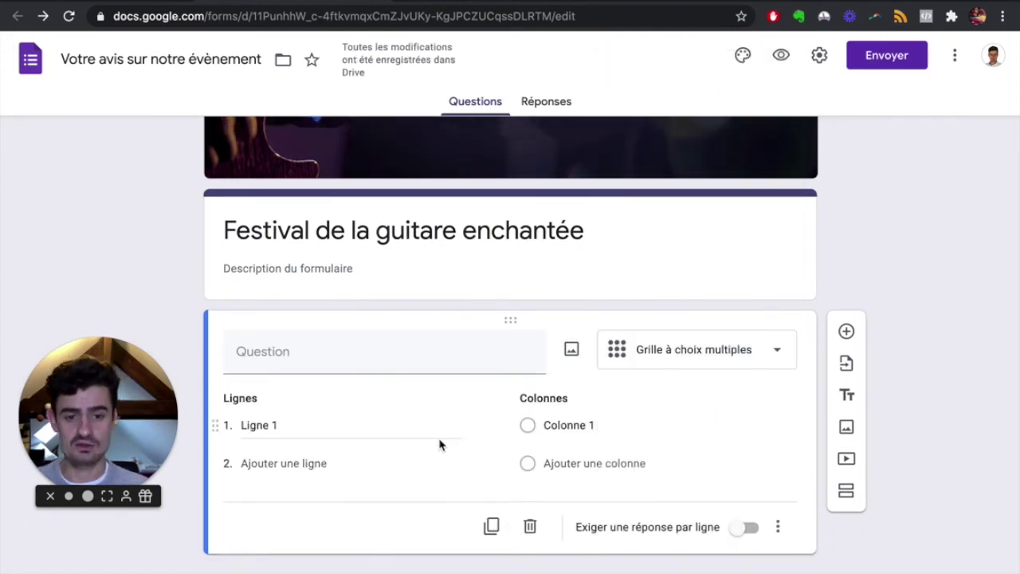
{"action": "left_click", "coordinate": [696, 351]}
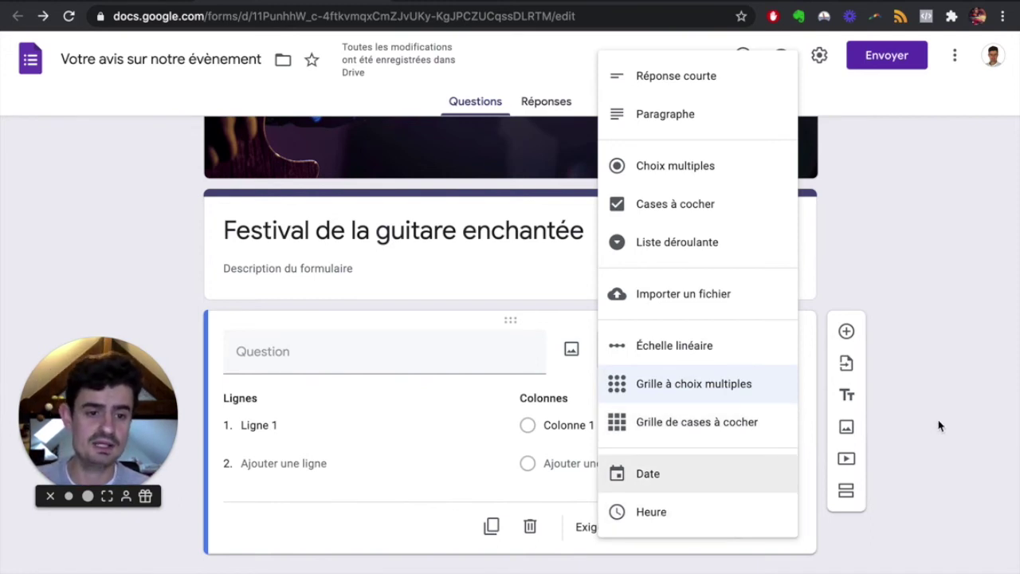
{"action": "left_click", "coordinate": [905, 378]}
{"action": "left_click", "coordinate": [848, 335]}
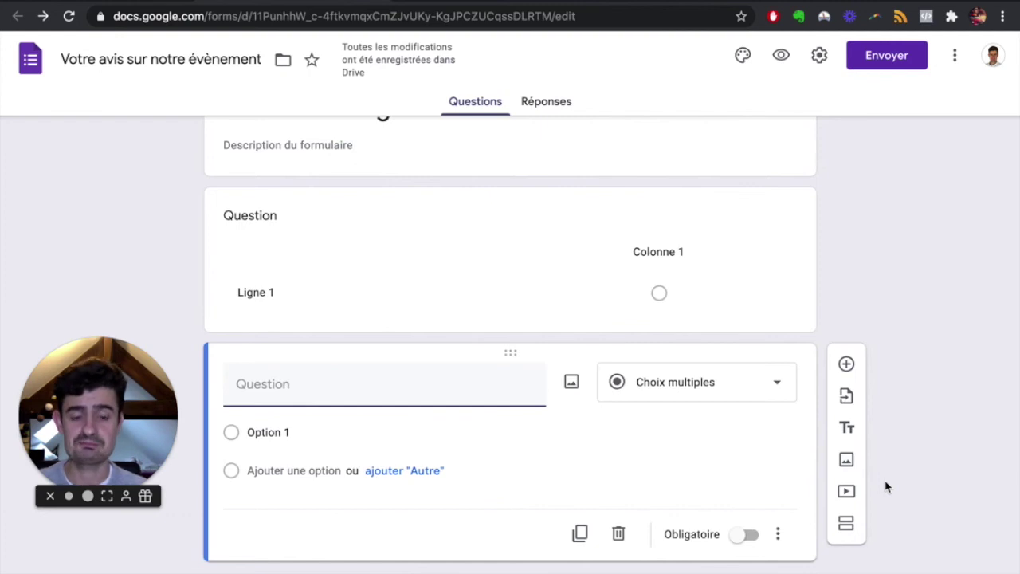
Step: Make the new question mandatory with Obligatoire and switch the requirement back off
{"action": "left_click", "coordinate": [738, 541]}
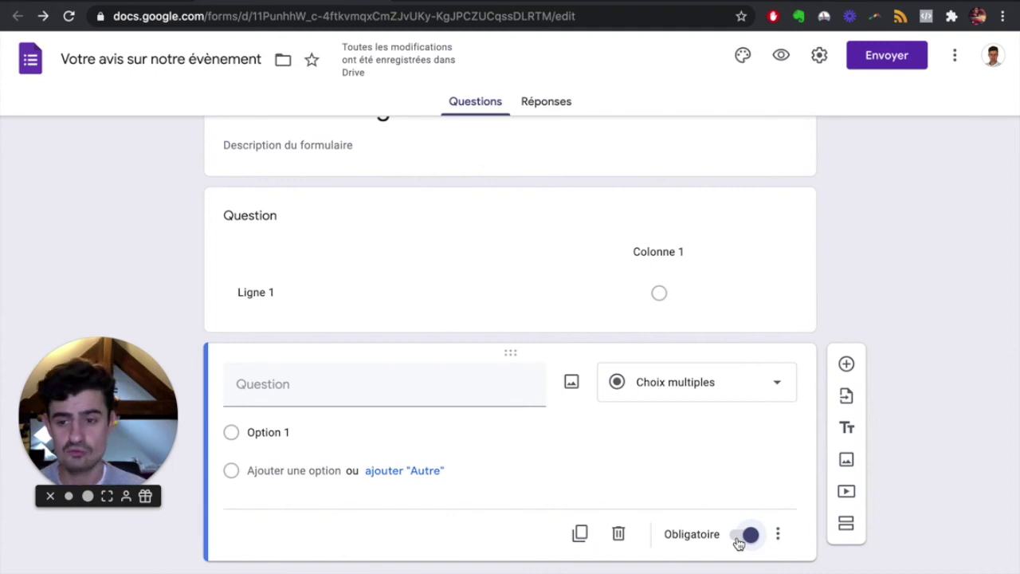
{"action": "left_click", "coordinate": [747, 534]}
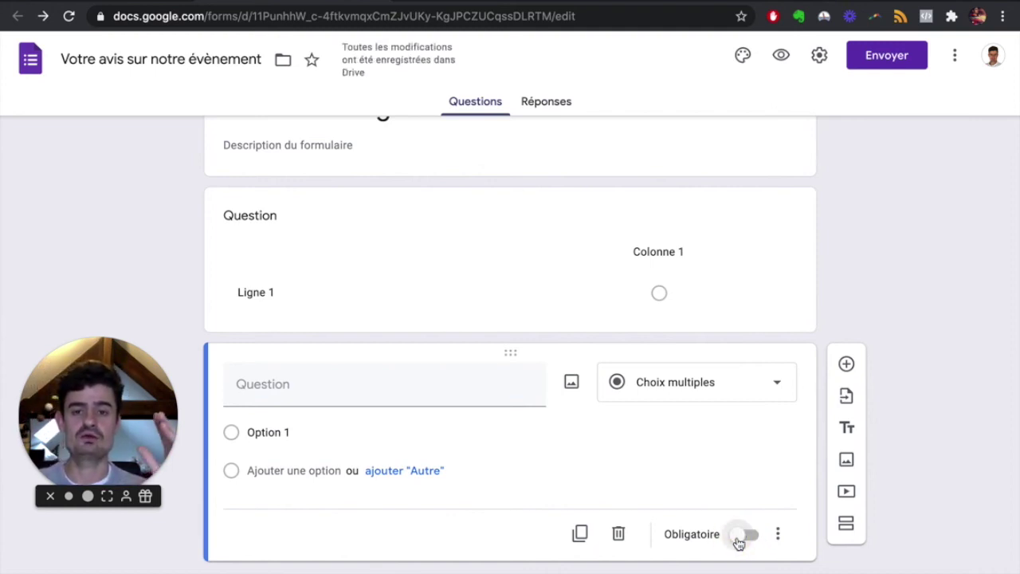
Step: Look over the form's responses page and return to the questions
{"action": "scroll", "coordinate": [740, 538], "scroll_direction": "down", "scroll_amount": 1}
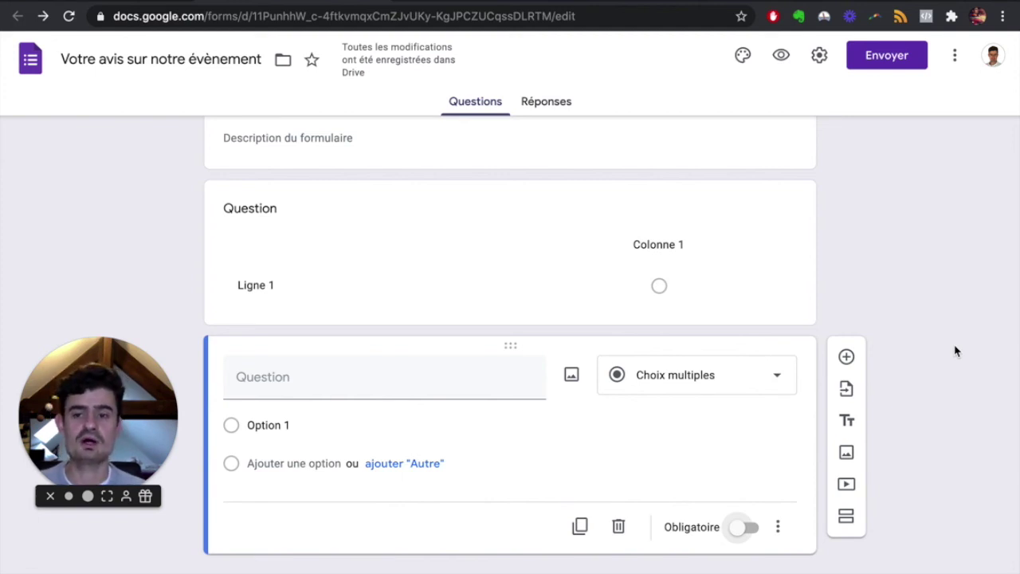
{"action": "left_click", "coordinate": [541, 107]}
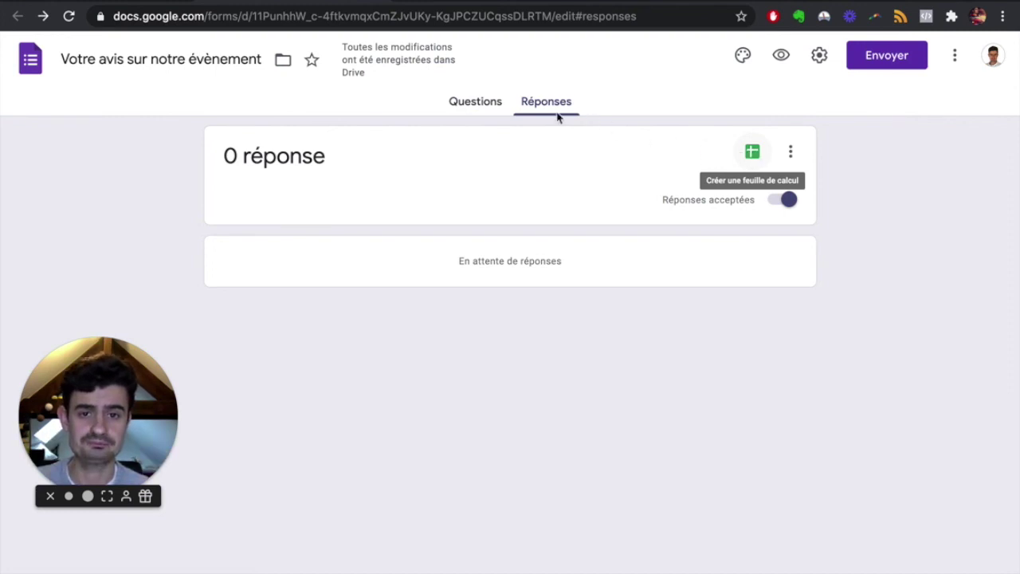
{"action": "left_click", "coordinate": [479, 109]}
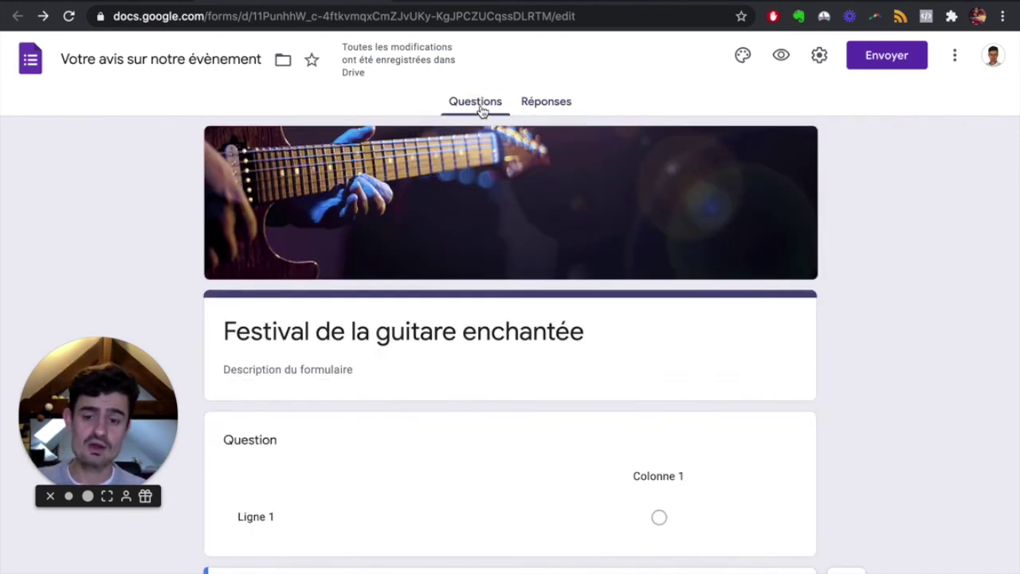